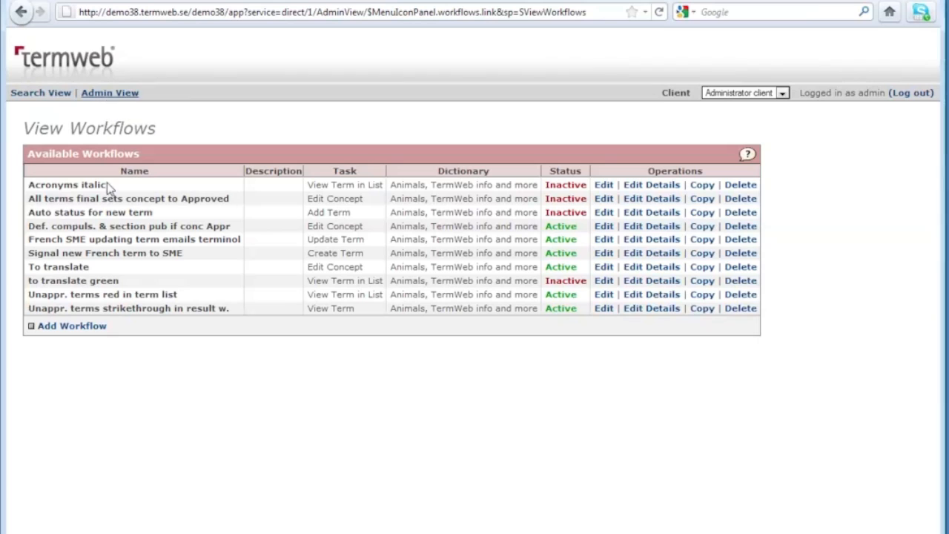
# - Add a new workflow named "on new proposal" with the description "send mail to admins"
pyautogui.click(72, 327)
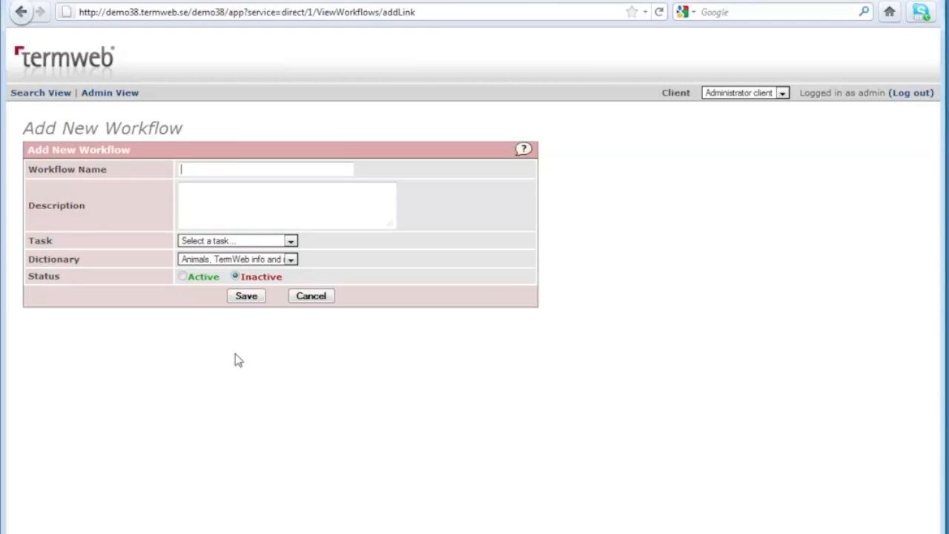
pyautogui.write('on')
pyautogui.press('Down')
pyautogui.press('Return')
pyautogui.click(294, 205)
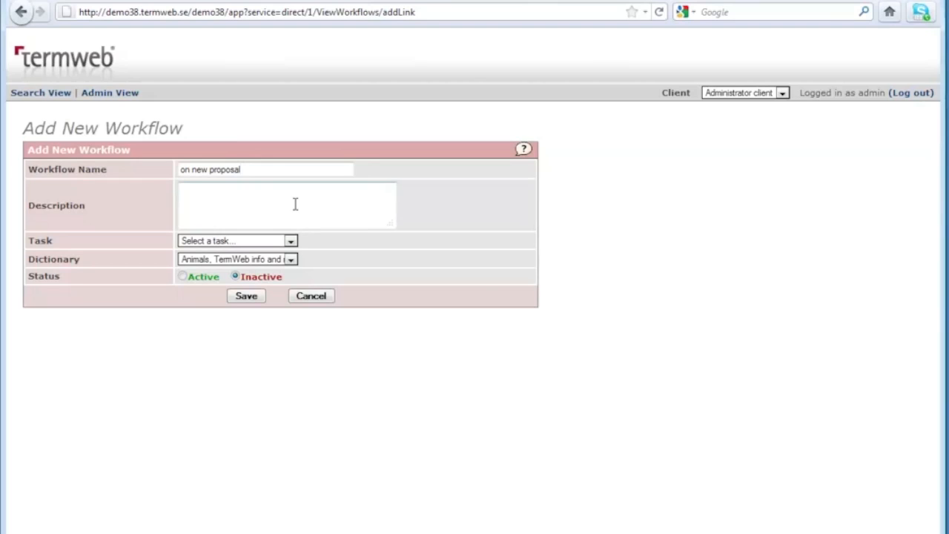
pyautogui.write('send mail to admins')
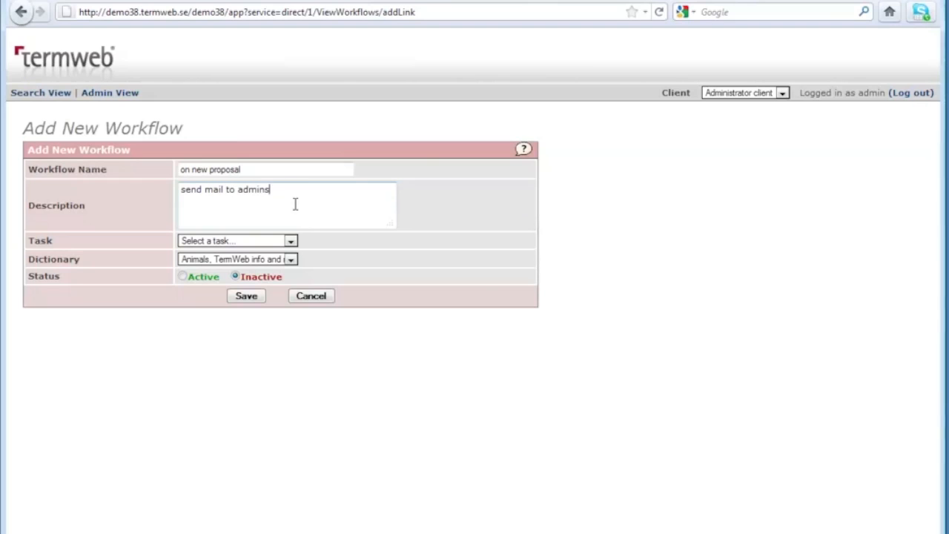
# - Set the new workflow's task to Create Concept and its status to Active, and save it
pyautogui.click(291, 242)
pyautogui.click(222, 261)
pyautogui.click(182, 278)
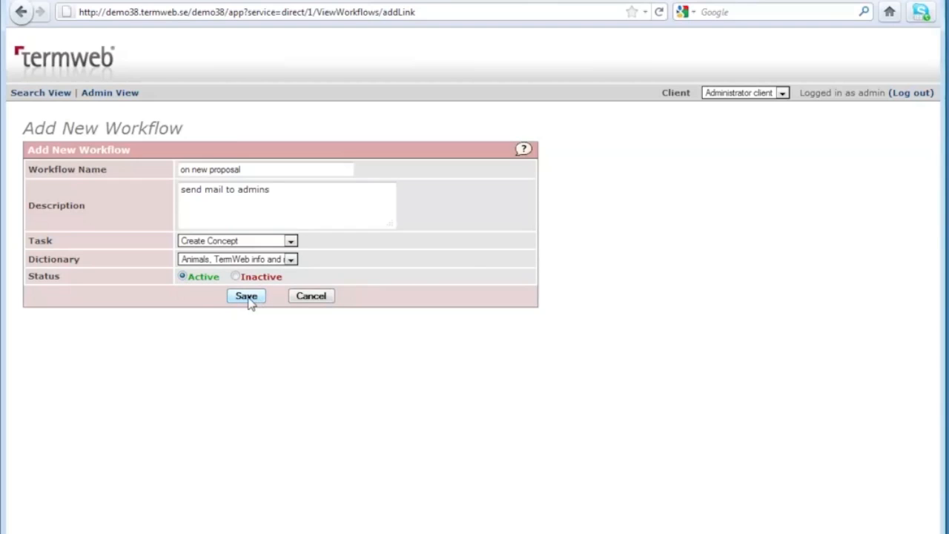
pyautogui.click(249, 300)
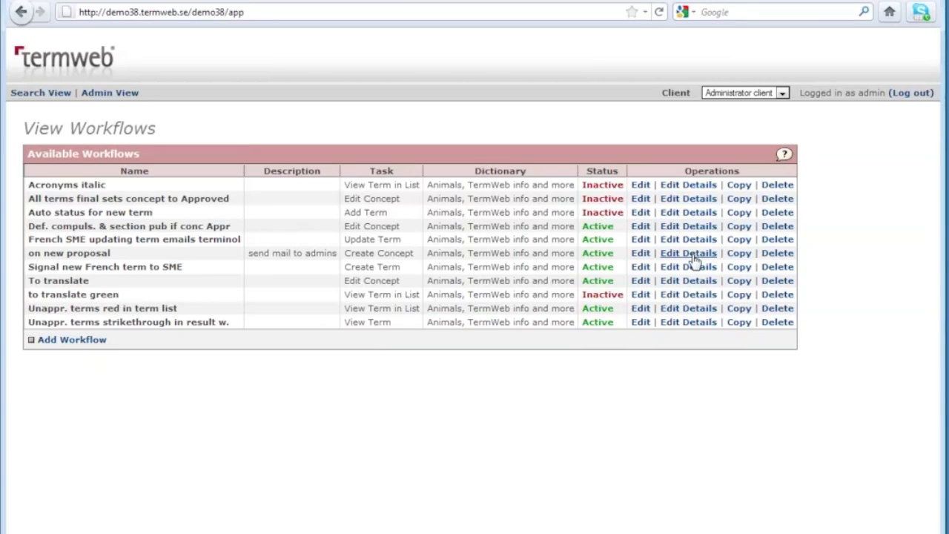
# - In the details of the "on new proposal" workflow, define and save the condition Process status is Unprocessed
pyautogui.click(689, 254)
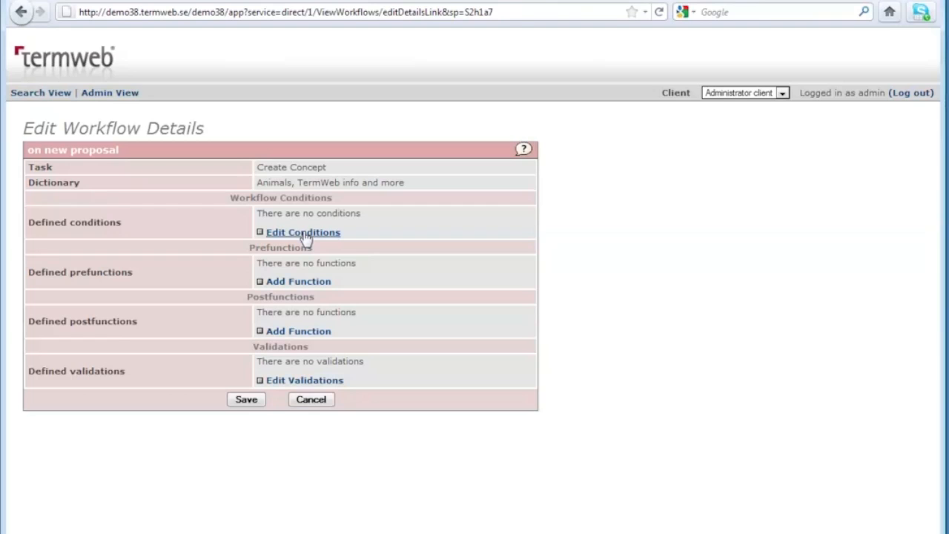
pyautogui.click(304, 233)
pyautogui.click(282, 220)
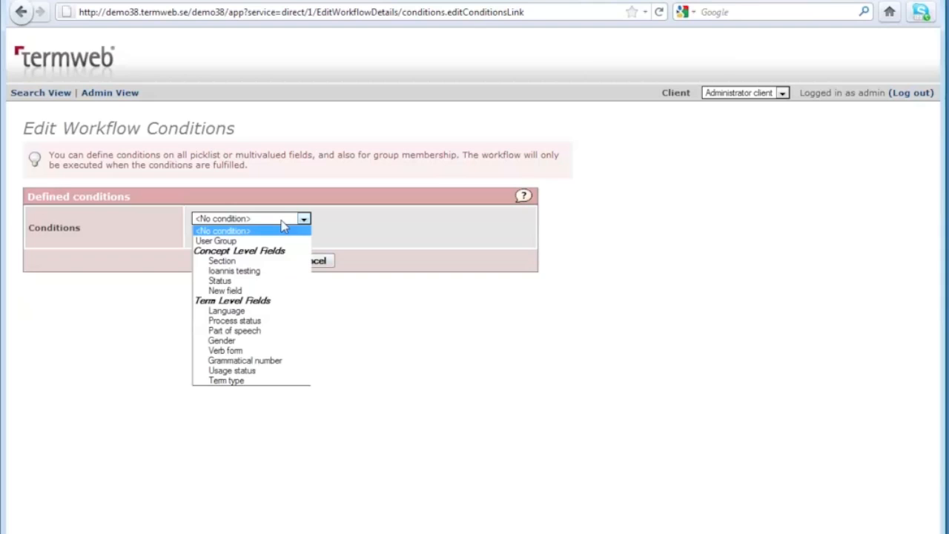
pyautogui.click(273, 320)
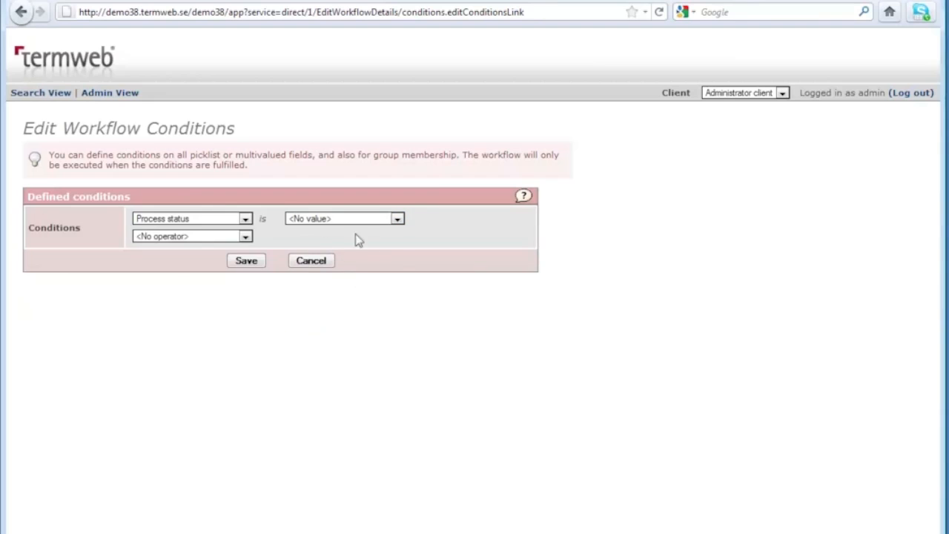
pyautogui.click(317, 221)
pyautogui.click(341, 239)
pyautogui.click(252, 266)
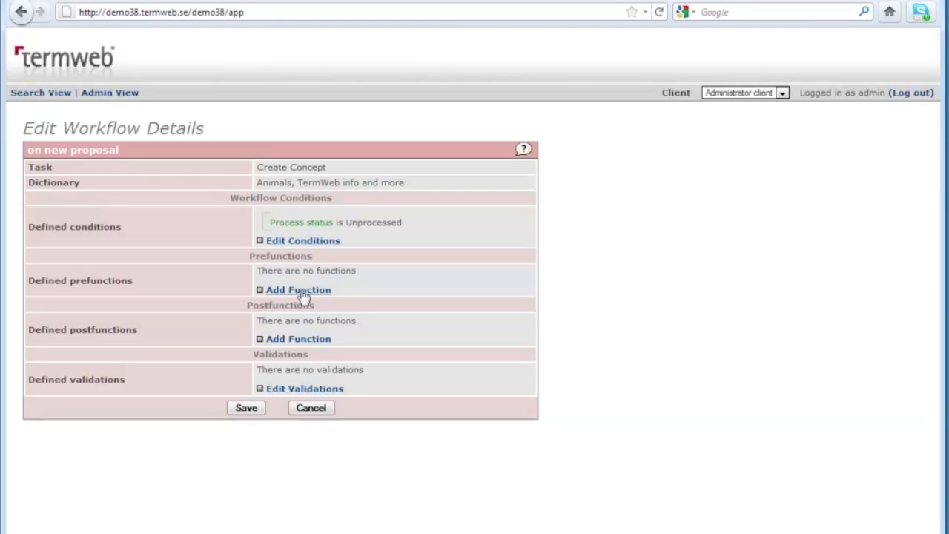
# - Add a Send Email postfunction for the Administrators user group with the message "Hi there a new term!" and a link to the entry
pyautogui.click(319, 345)
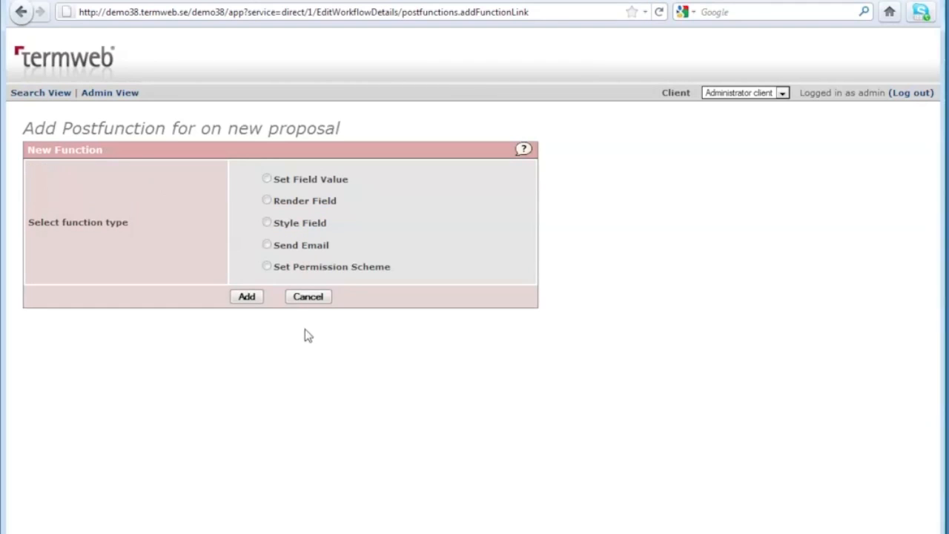
pyautogui.click(268, 247)
pyautogui.click(246, 297)
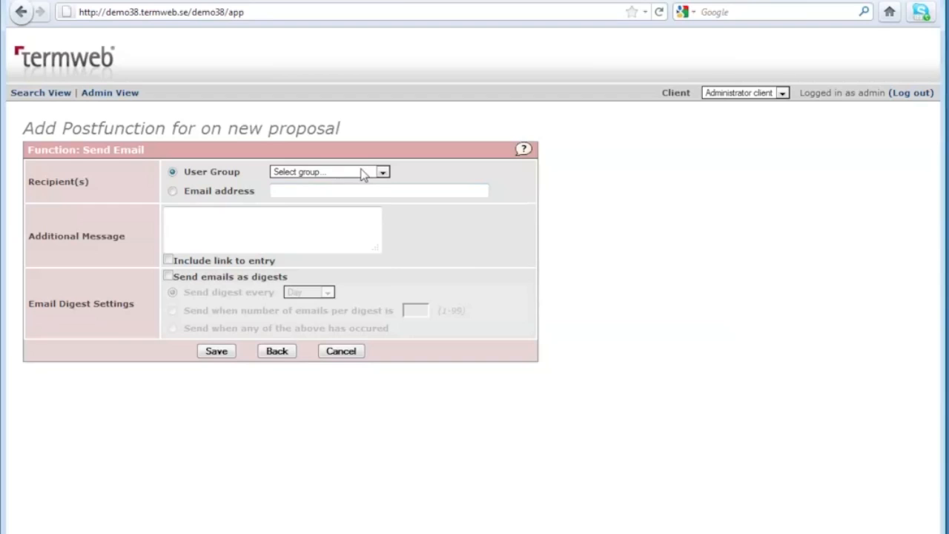
pyautogui.click(365, 172)
pyautogui.click(349, 196)
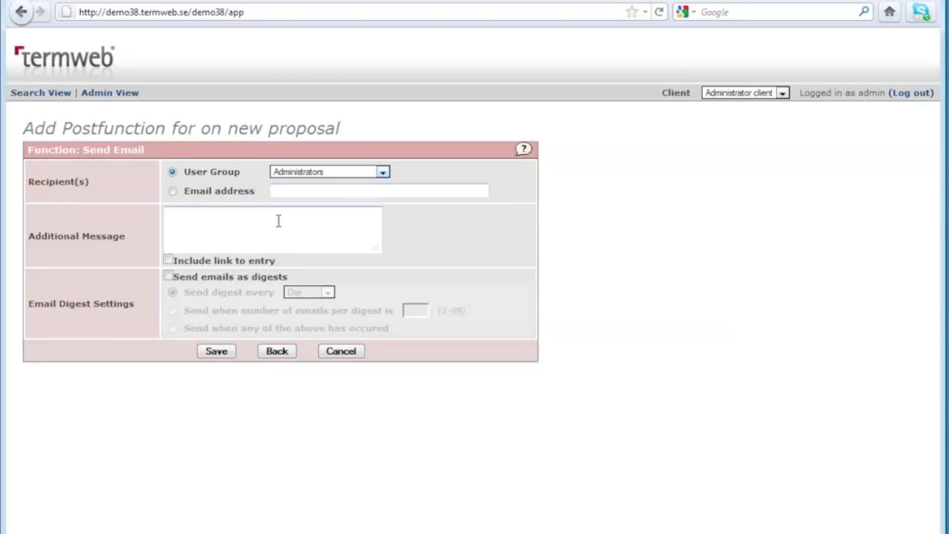
pyautogui.click(205, 229)
pyautogui.write('Hi there a new term!')
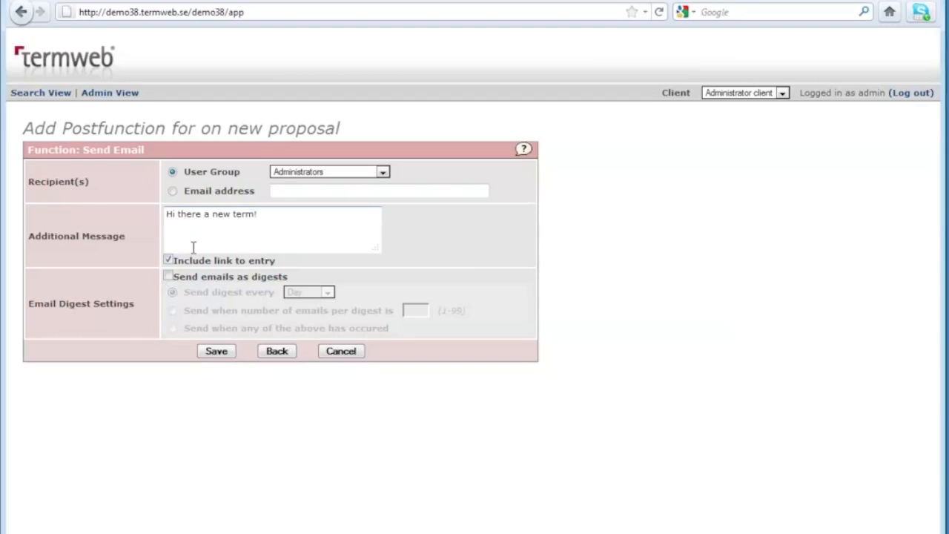
# - Enable email digests to view the sending interval options, and disable digests again
pyautogui.click(167, 278)
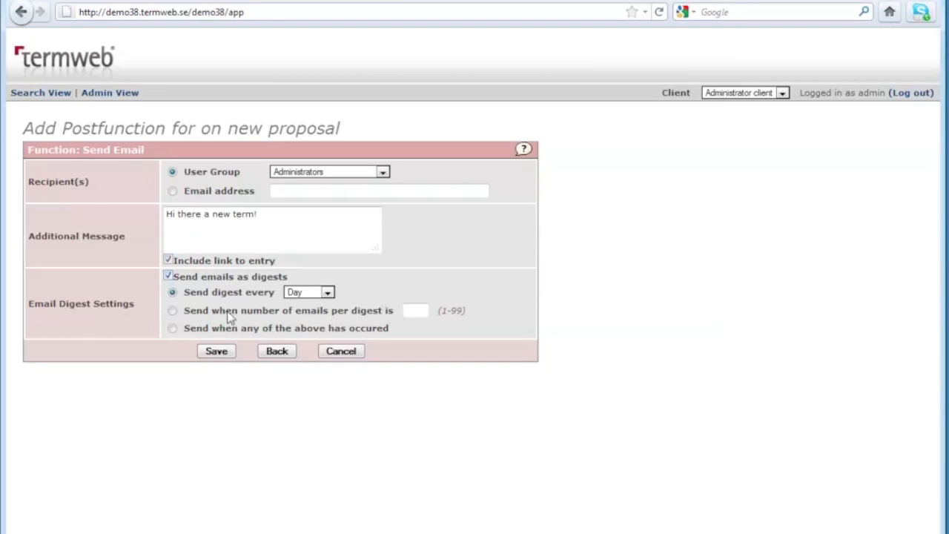
pyautogui.click(327, 294)
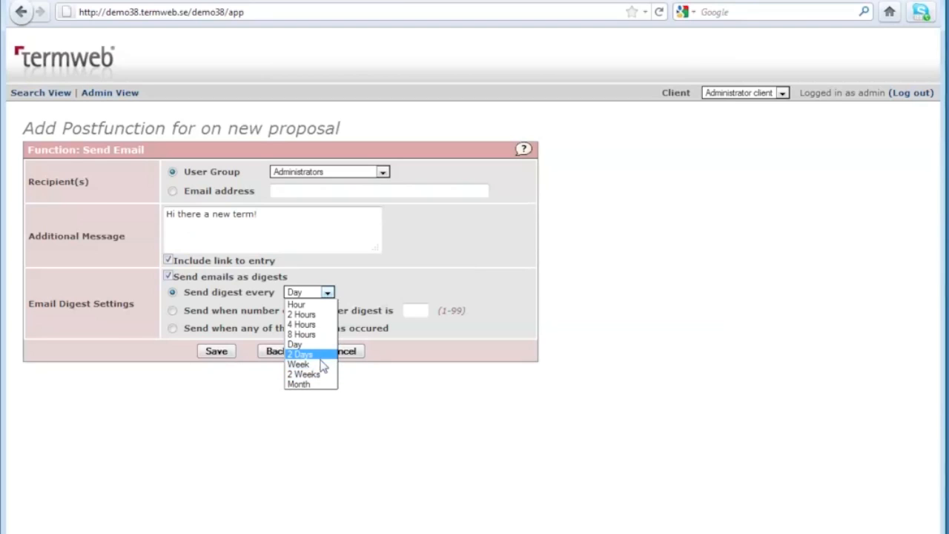
pyautogui.click(323, 296)
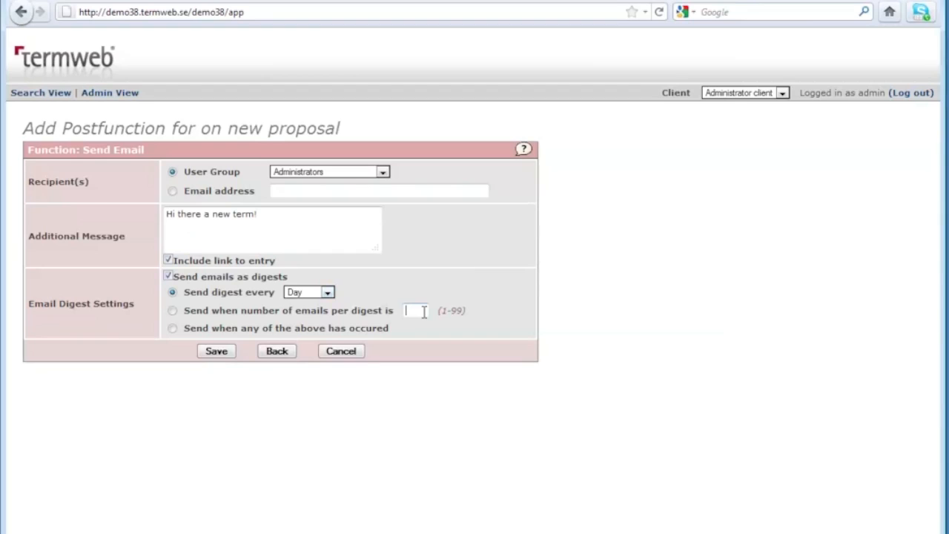
pyautogui.click(169, 276)
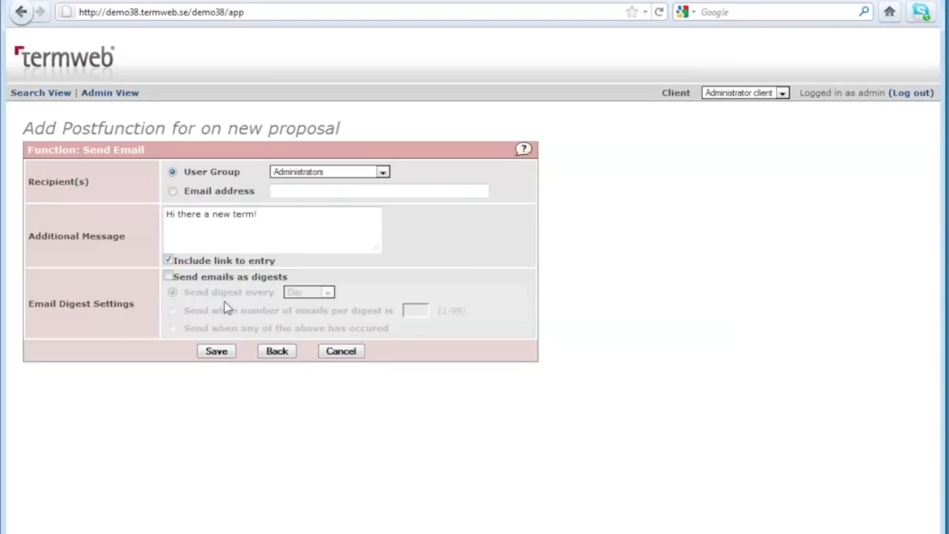
# - Save the Send Email postfunction
pyautogui.click(216, 352)
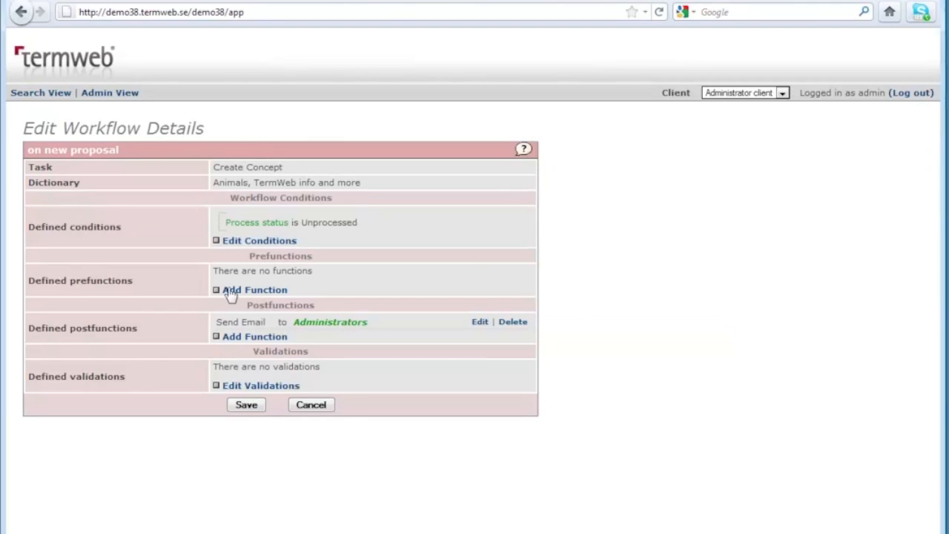
# - Try a Set Field Value prefunction that sets the Section field to Packaging Dictionary Demo
pyautogui.click(275, 290)
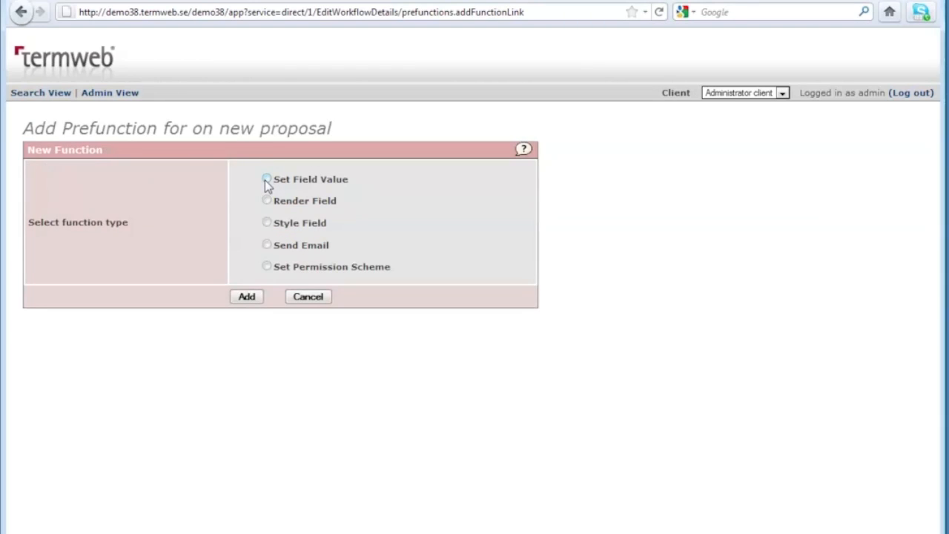
pyautogui.click(266, 180)
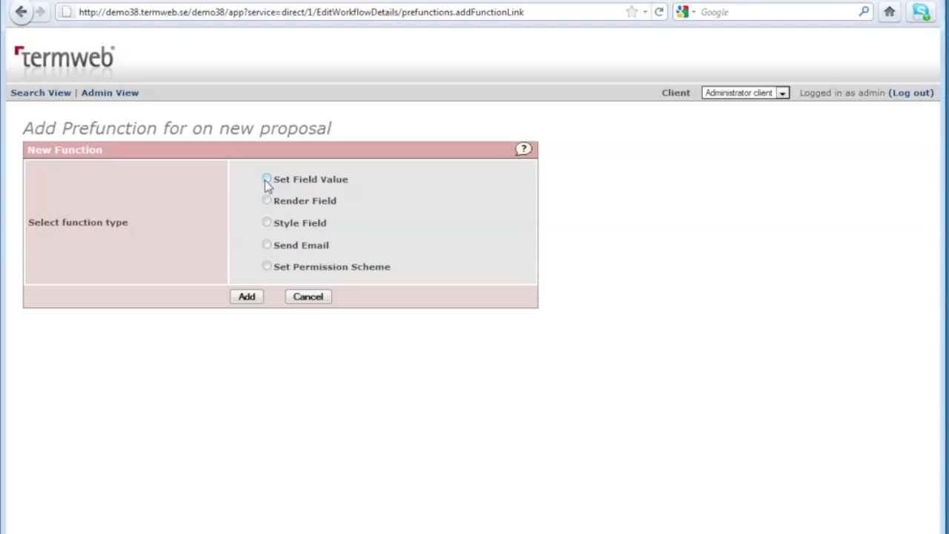
pyautogui.click(247, 297)
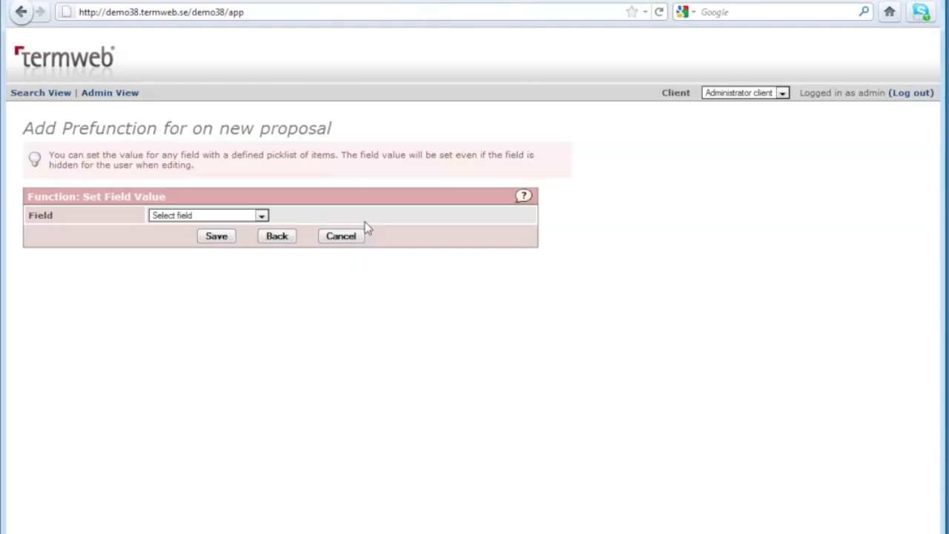
pyautogui.click(260, 215)
pyautogui.click(237, 257)
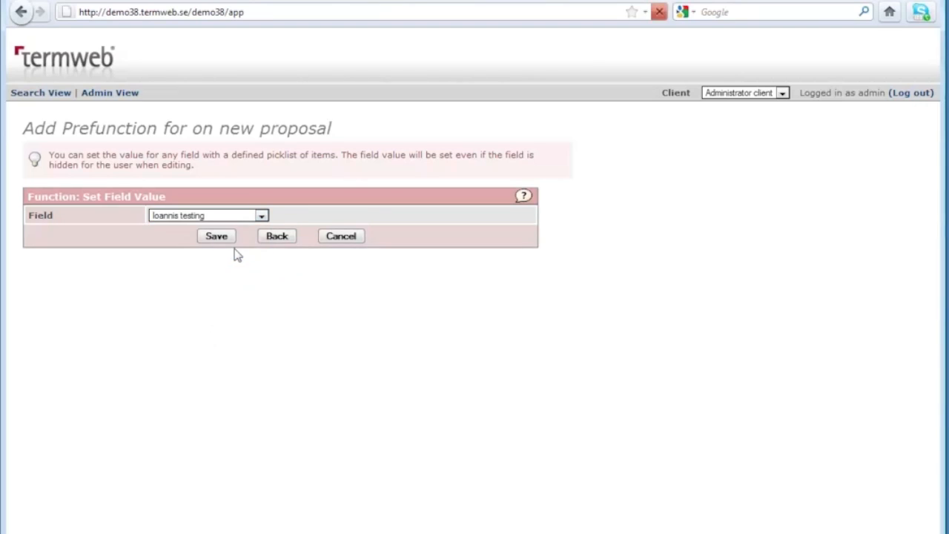
pyautogui.click(239, 217)
pyautogui.click(234, 249)
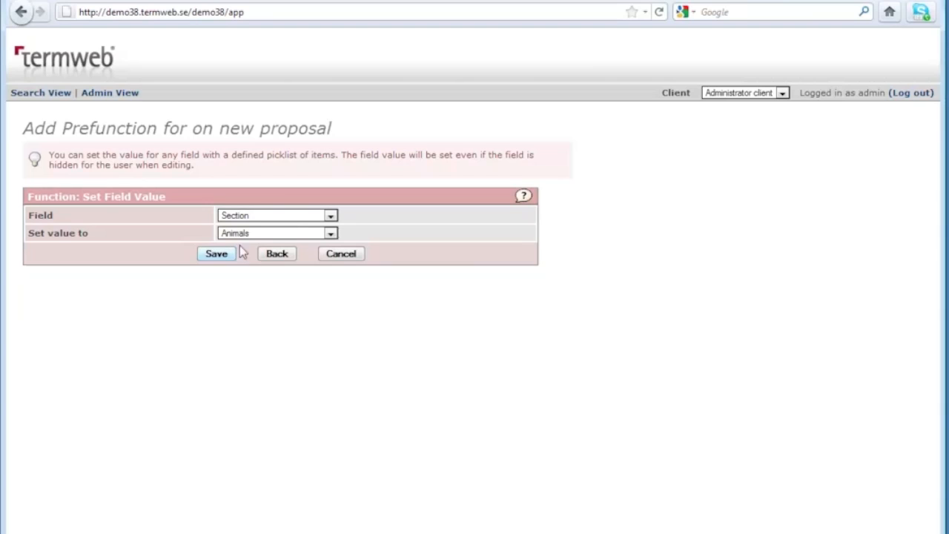
pyautogui.click(302, 219)
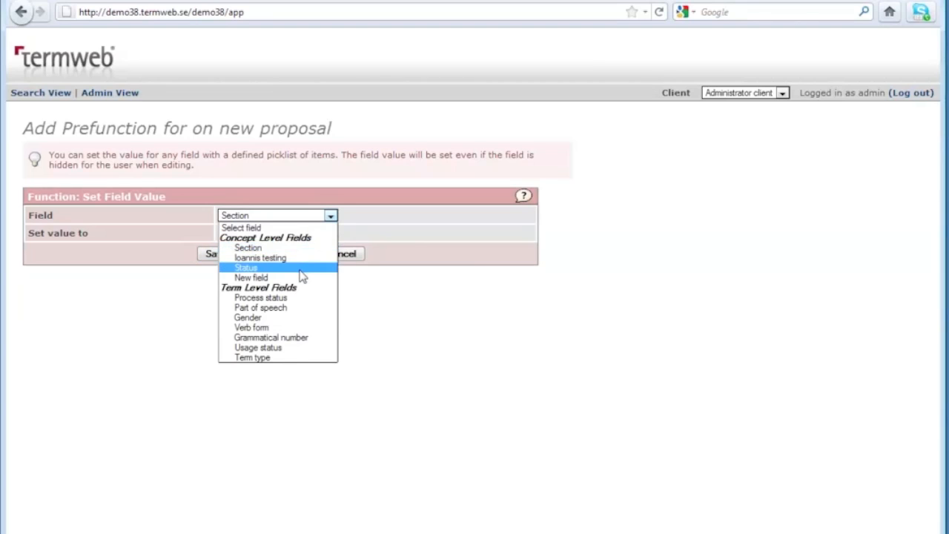
pyautogui.click(373, 226)
pyautogui.click(332, 233)
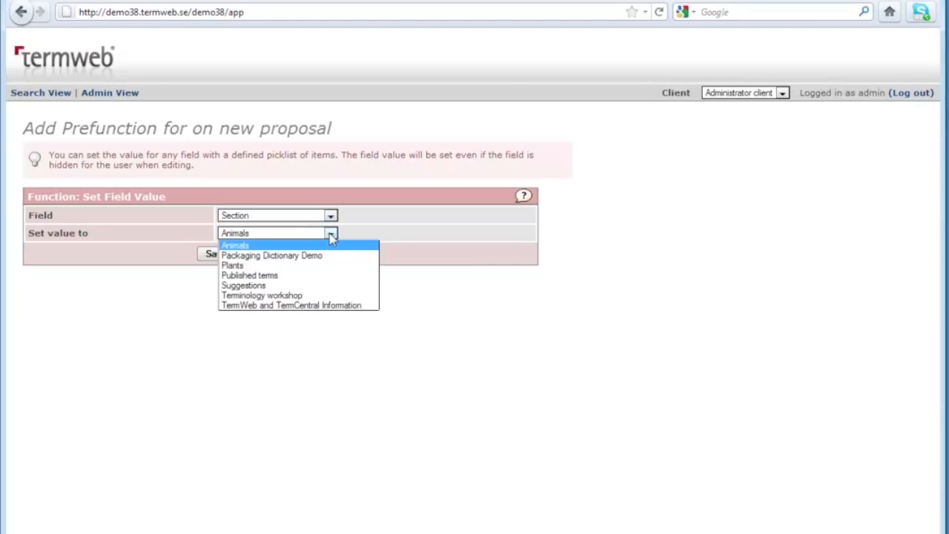
pyautogui.click(327, 256)
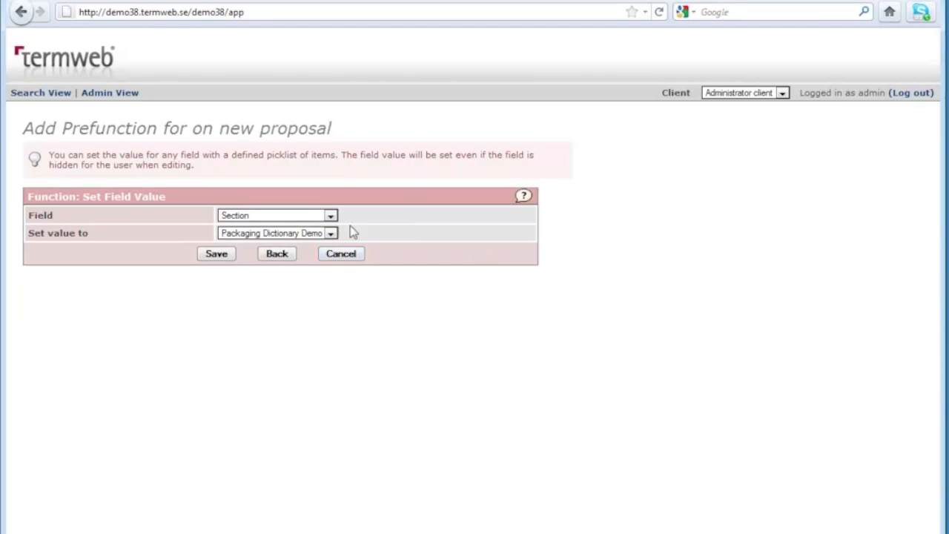
# - Try setting the Process status field to Provisionally processed in the prefunction, and cancel the function
pyautogui.click(331, 216)
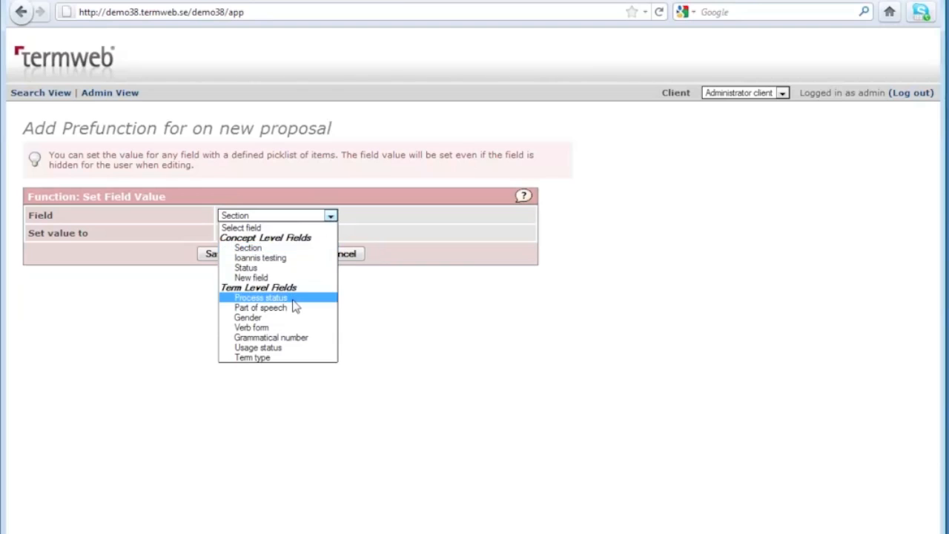
pyautogui.click(293, 299)
pyautogui.click(331, 233)
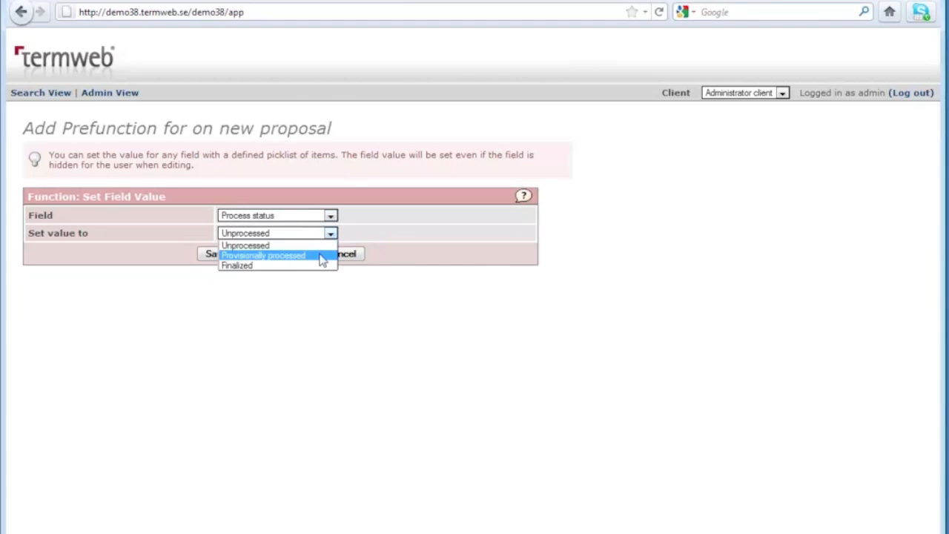
pyautogui.click(322, 257)
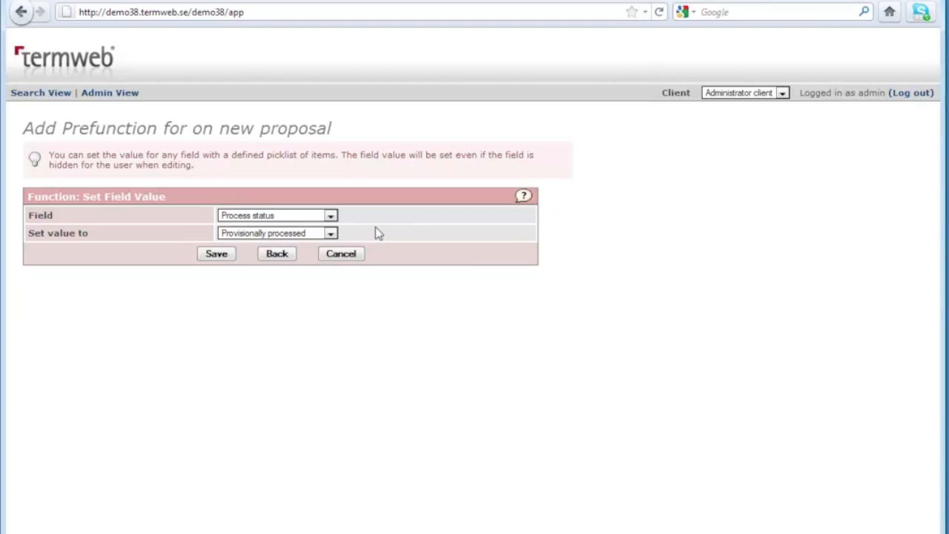
pyautogui.click(332, 254)
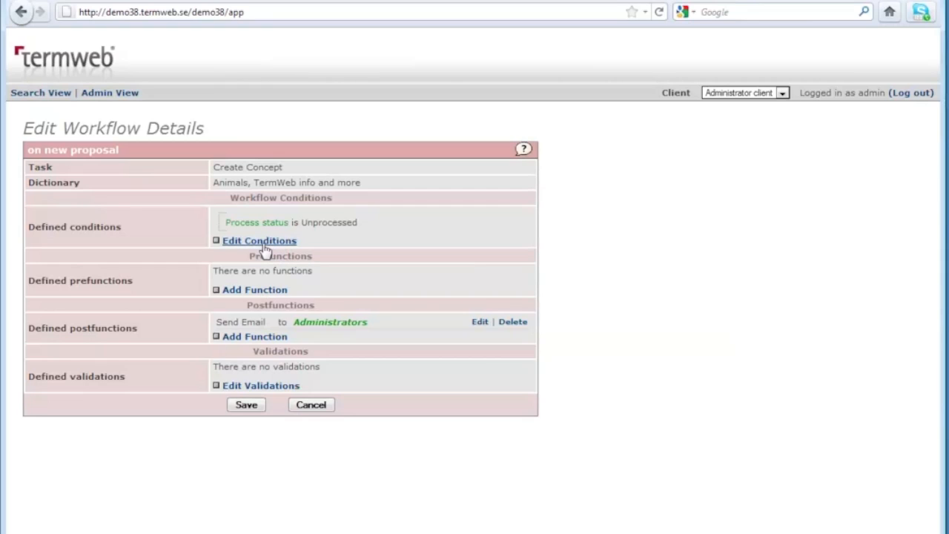
# - Examine the Render Field options for a new prefunction, and return to the function types
pyautogui.click(263, 290)
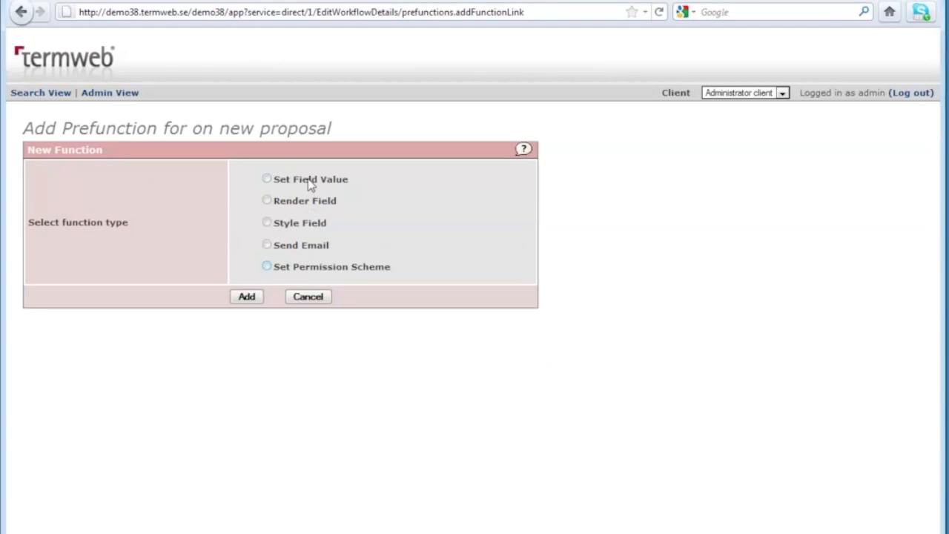
pyautogui.click(267, 200)
pyautogui.click(249, 297)
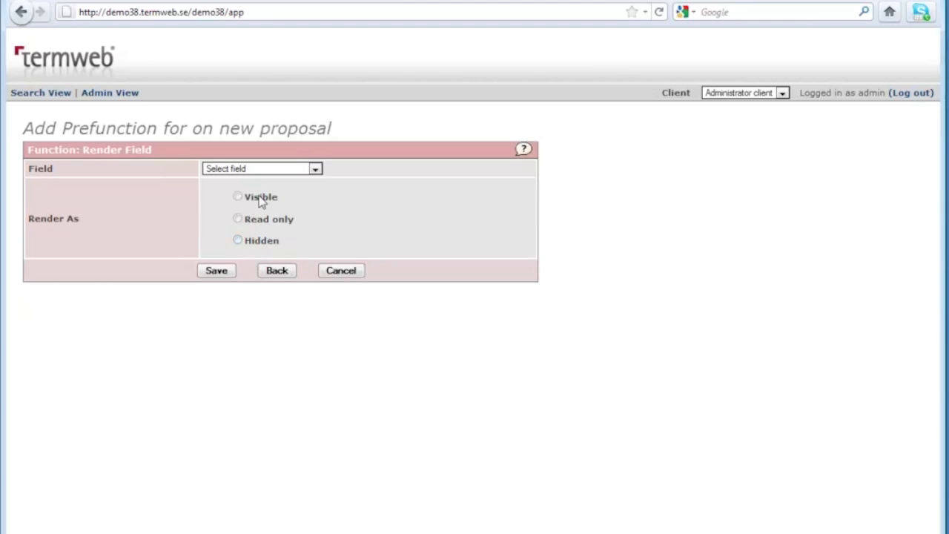
pyautogui.click(285, 274)
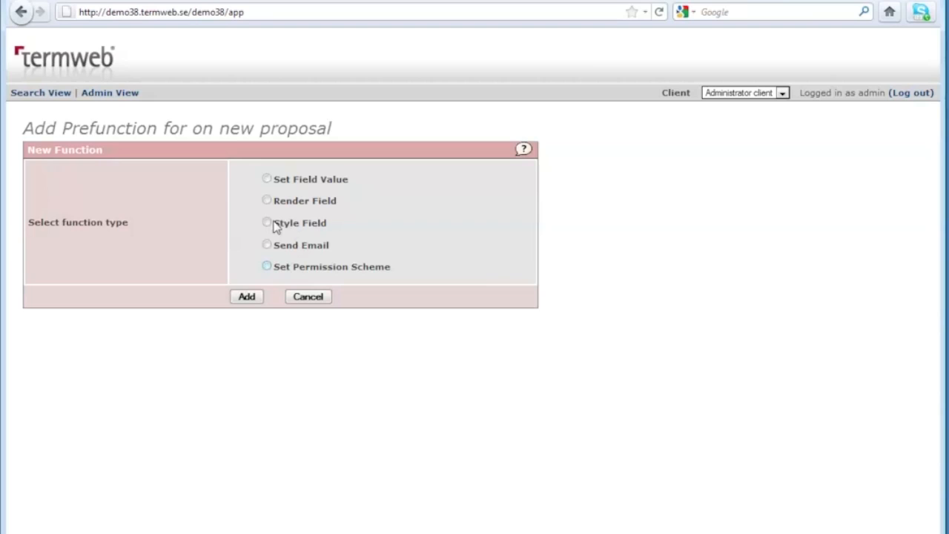
# - Examine the Style Field options for a new prefunction, including the colour picker, and return to the function types
pyautogui.click(267, 223)
pyautogui.click(246, 296)
pyautogui.click(261, 195)
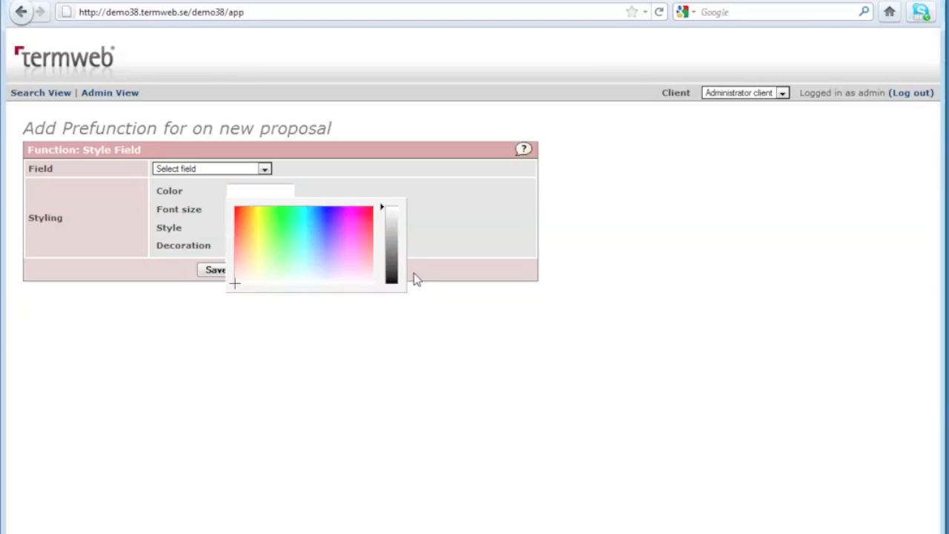
pyautogui.click(354, 352)
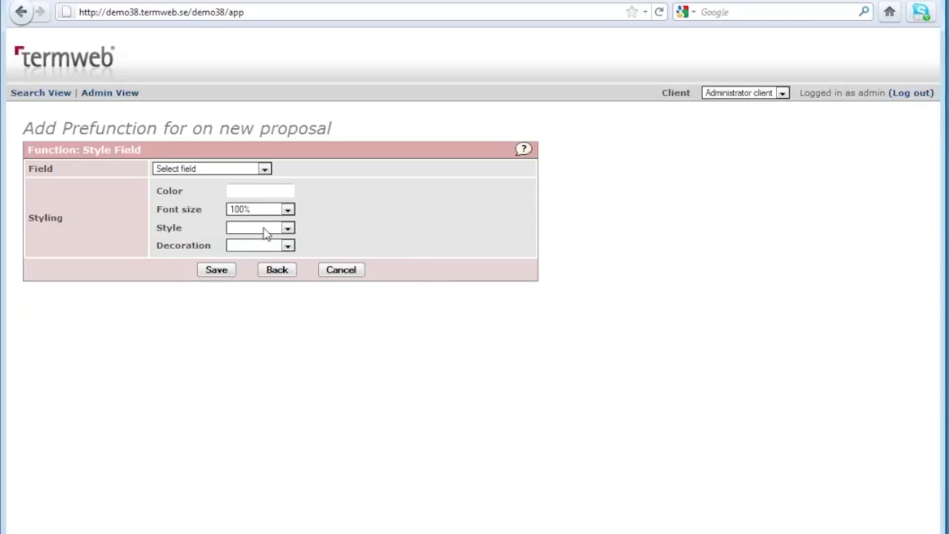
pyautogui.click(270, 274)
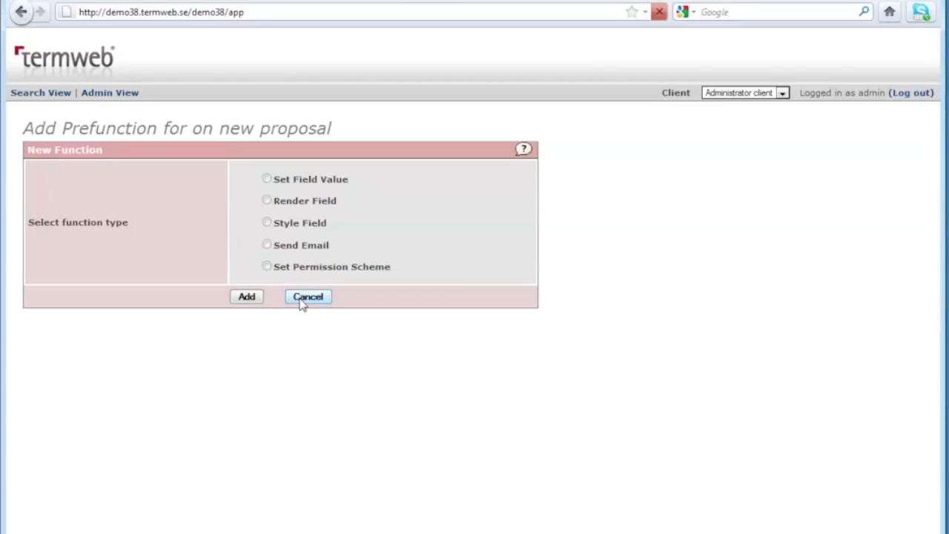
# - Cancel adding a prefunction and save the details of the on new proposal workflow
pyautogui.click(308, 297)
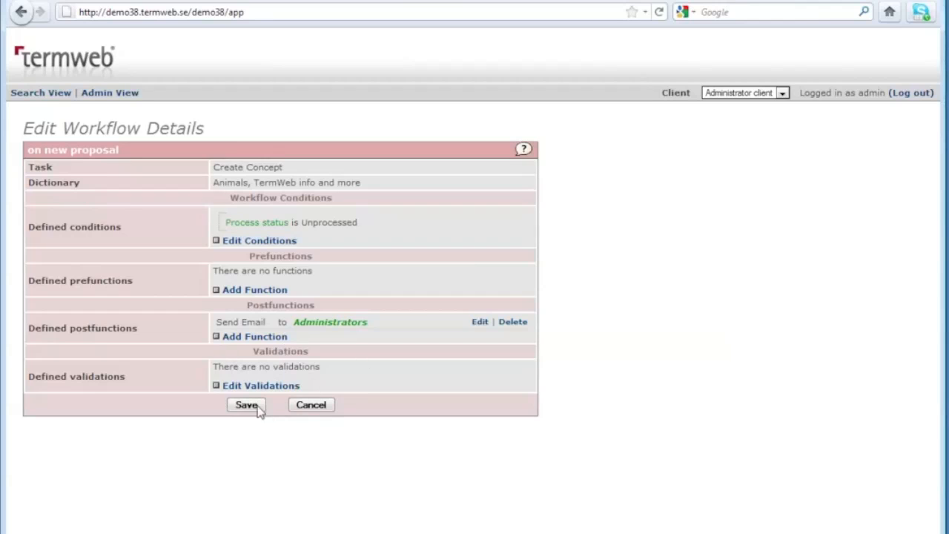
pyautogui.click(246, 406)
pyautogui.click(247, 405)
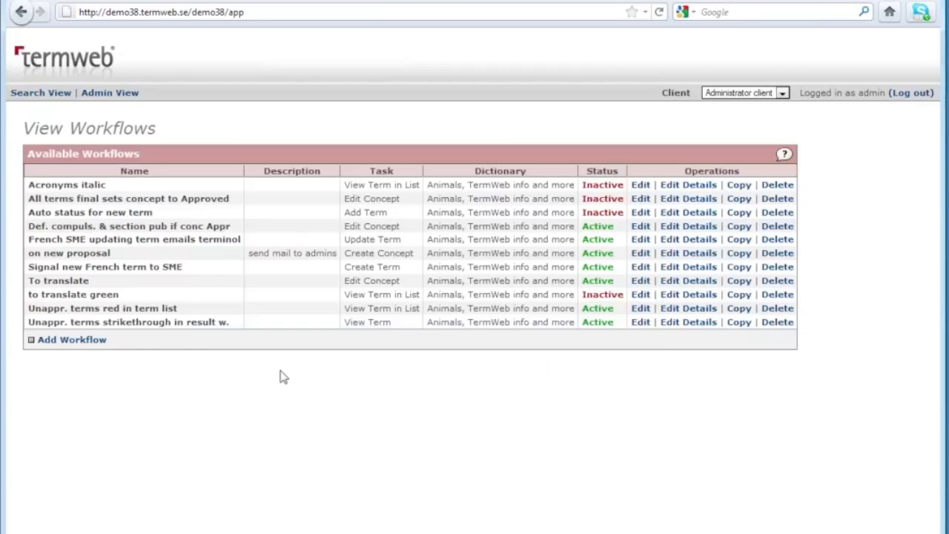
# - Log out and log back in to the admin client as the proposer user
pyautogui.click(912, 94)
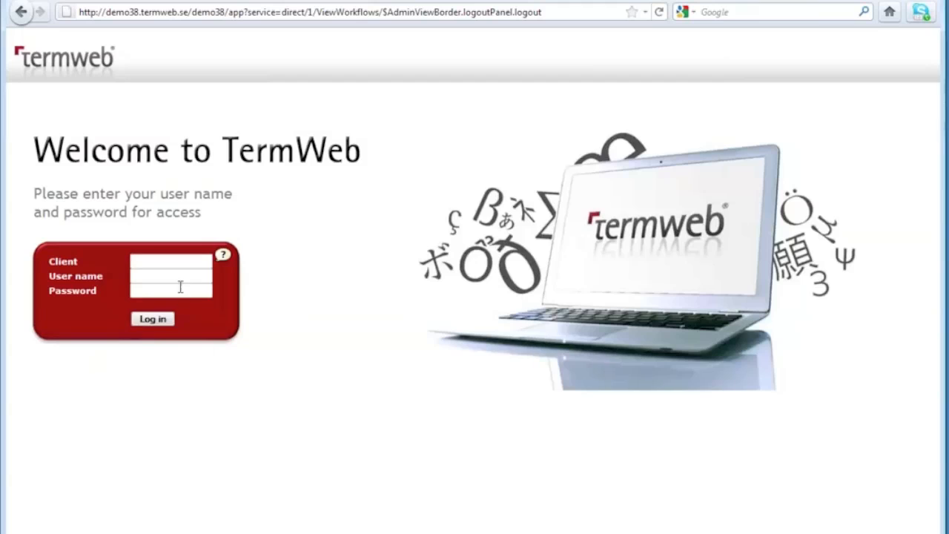
pyautogui.click(175, 276)
pyautogui.click(169, 276)
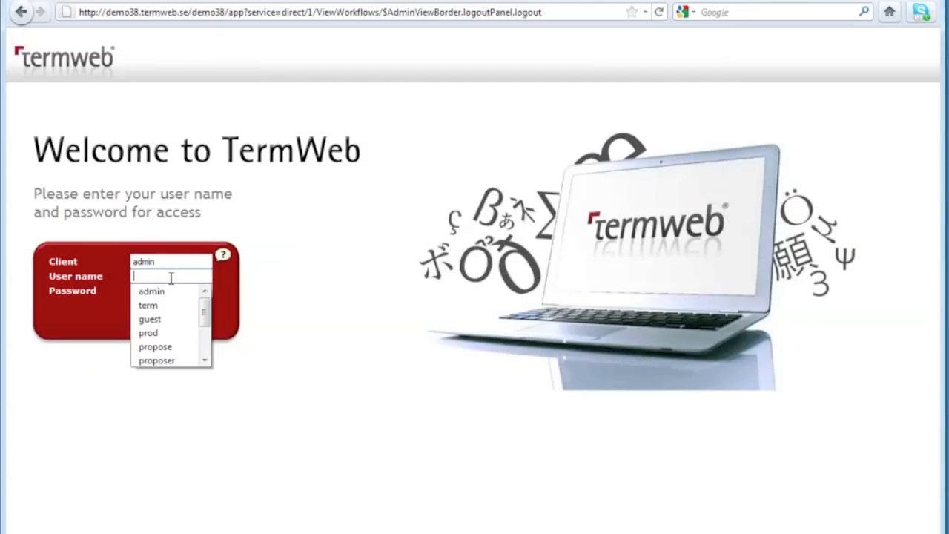
pyautogui.click(175, 361)
pyautogui.click(158, 320)
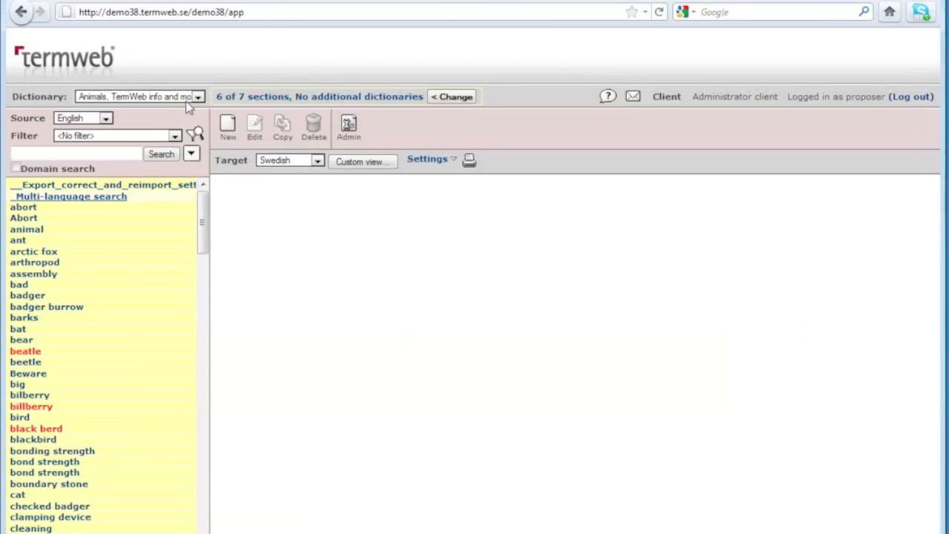
# - Start a new concept in the Animals, TermWeb info and more dictionary and check its preset section
pyautogui.click(197, 98)
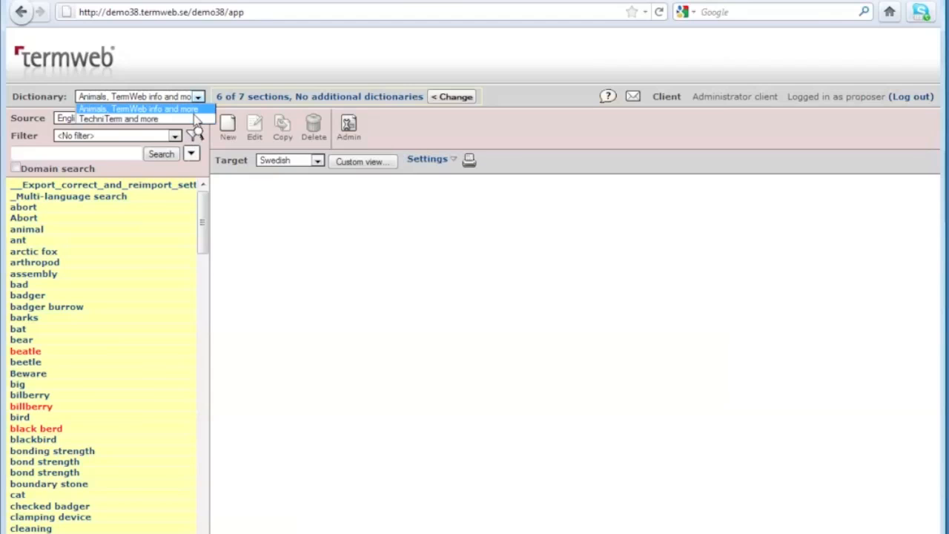
pyautogui.click(196, 112)
pyautogui.click(228, 128)
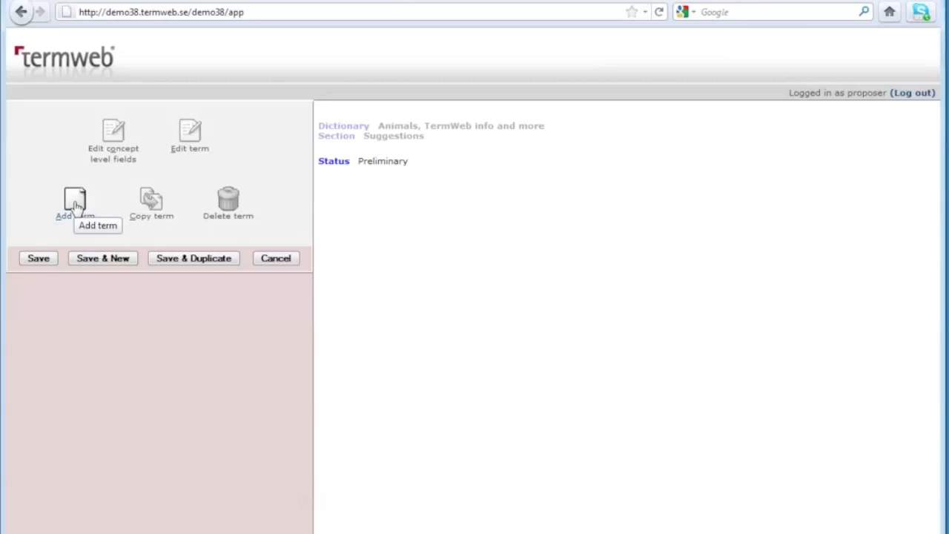
pyautogui.tripleClick(382, 138)
pyautogui.click(387, 136)
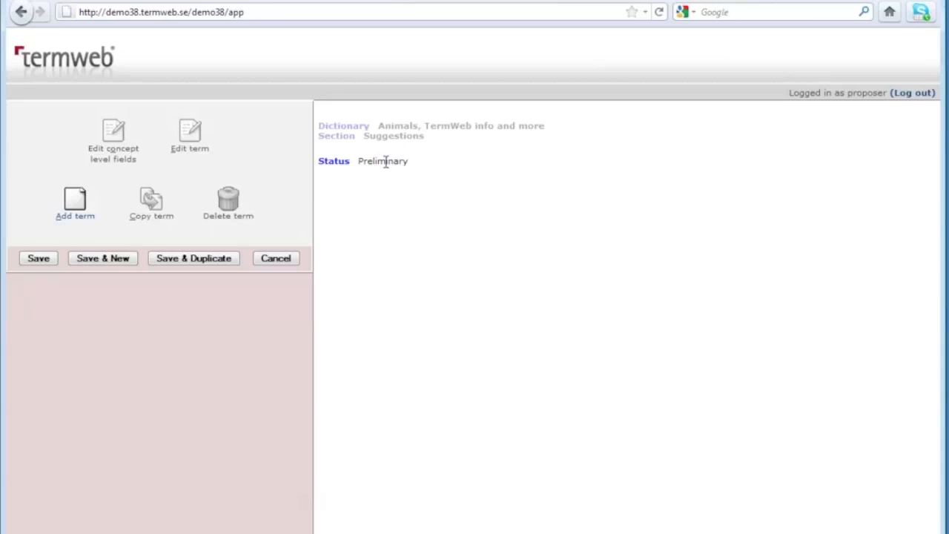
# - Add the English term dog to the new concept, declining the duplicate save once before accepting it
pyautogui.click(75, 202)
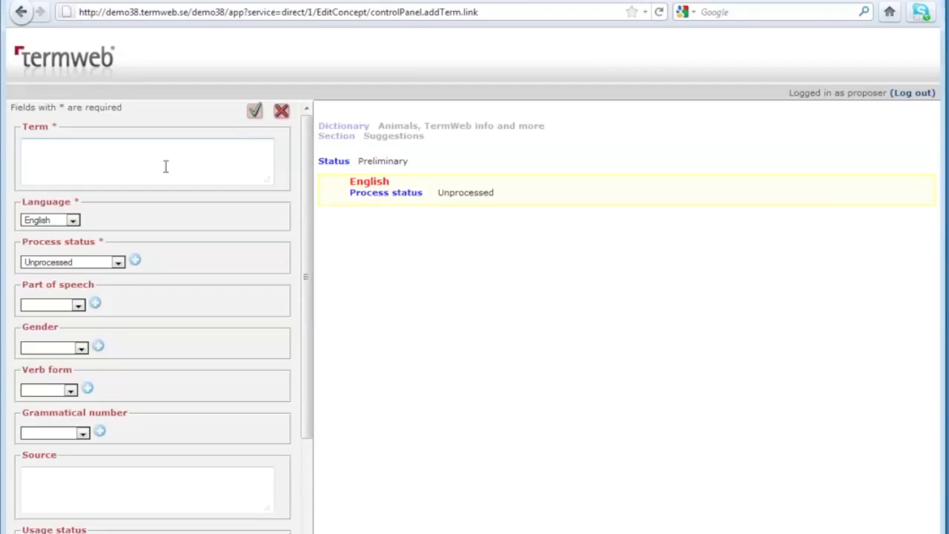
pyautogui.write('dog')
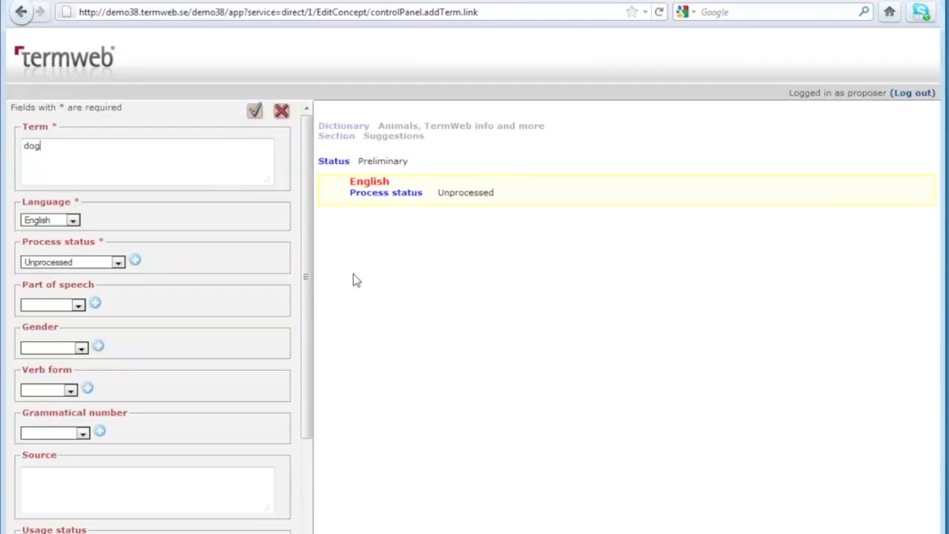
pyautogui.click(255, 111)
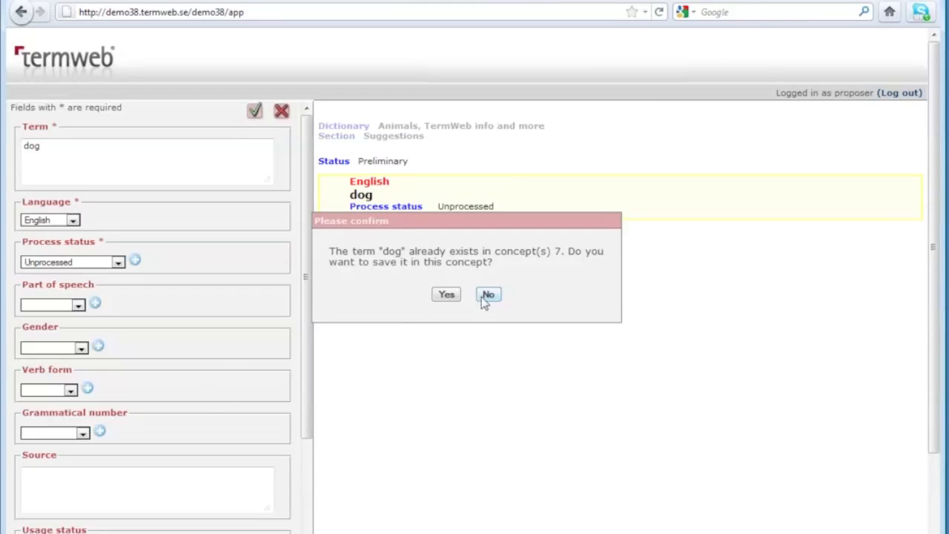
pyautogui.click(486, 295)
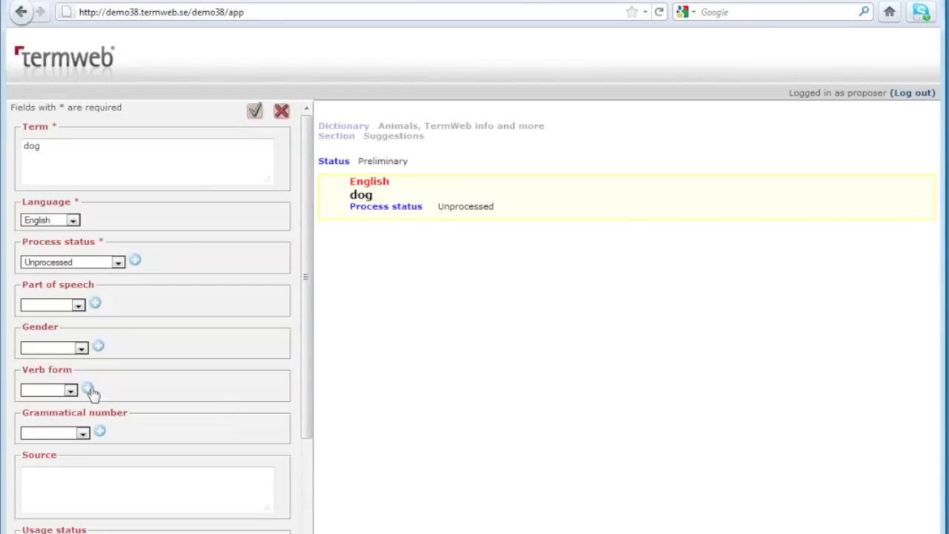
pyautogui.click(118, 158)
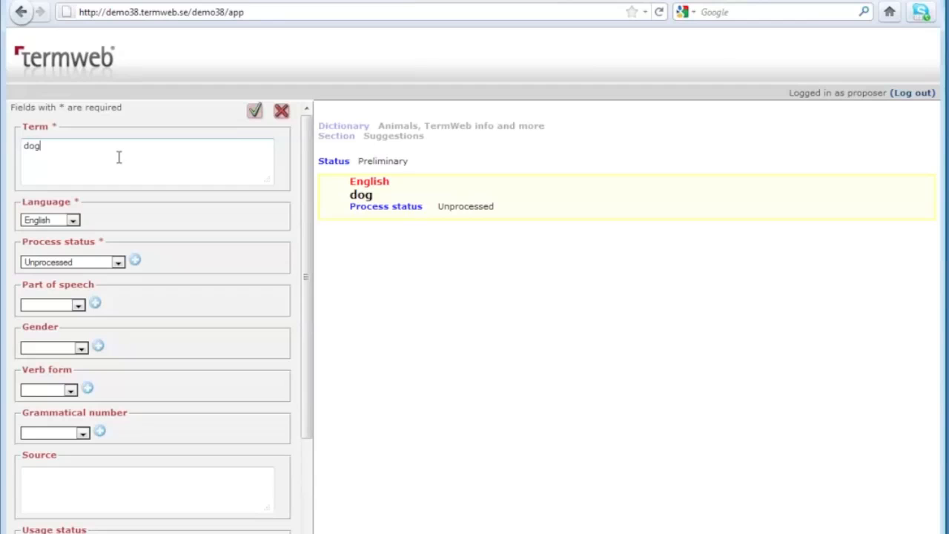
pyautogui.click(255, 112)
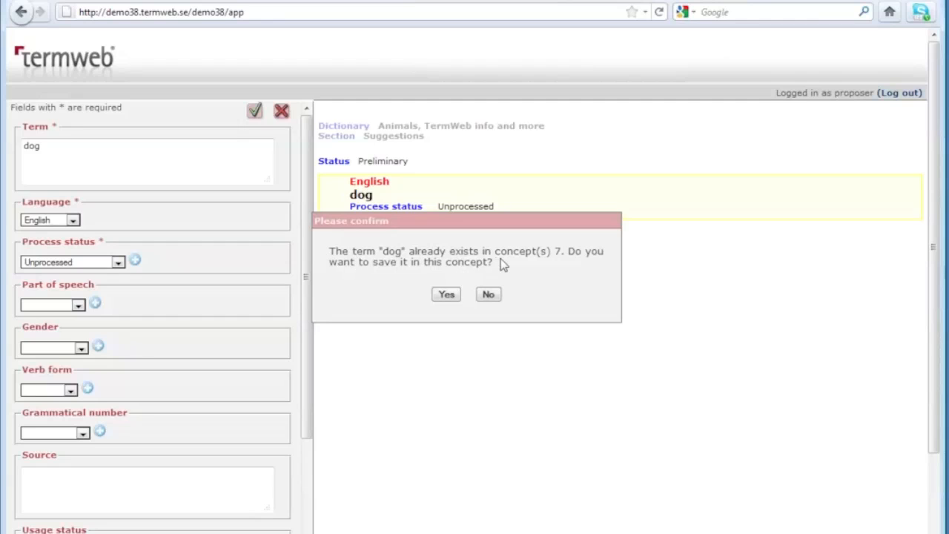
pyautogui.click(446, 295)
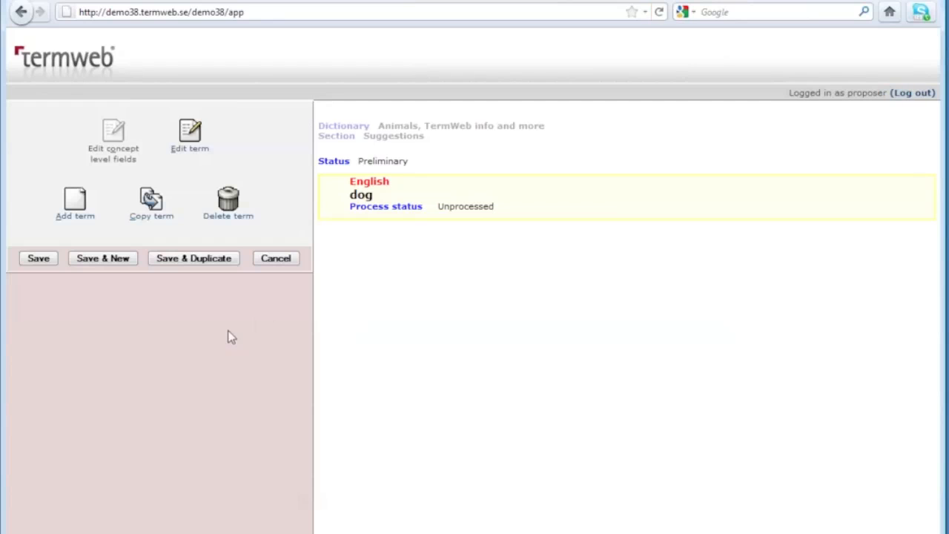
# - Save the new concept and log the proposer out
pyautogui.click(41, 263)
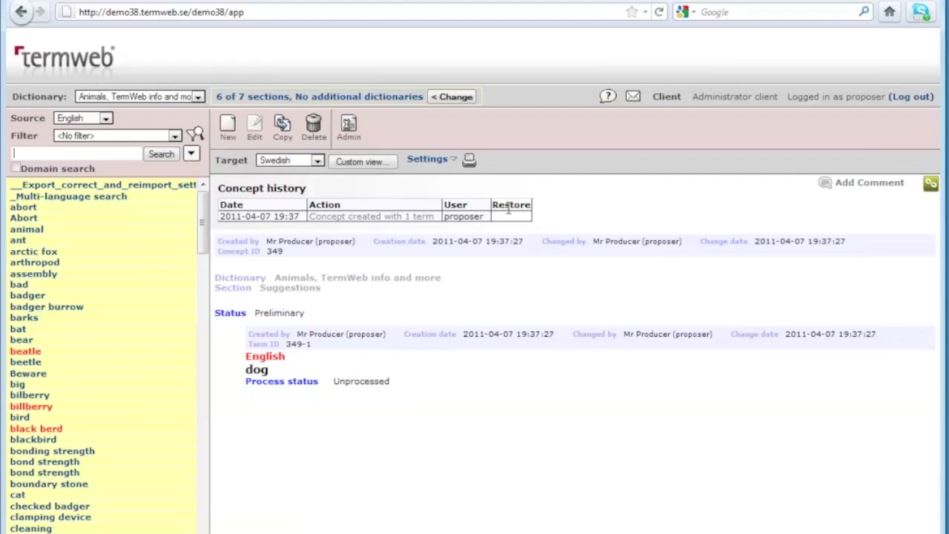
pyautogui.click(909, 98)
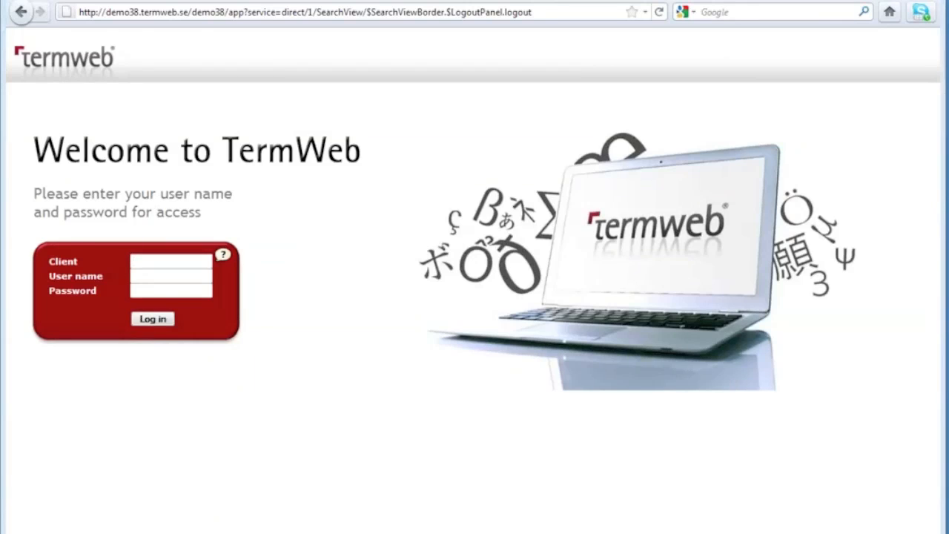
# - Switch to the mail program and read the TermWeb notification about the newly created concept, including its entry ID
pyautogui.hotkey('alt', 'Tab')
pyautogui.click(395, 84)
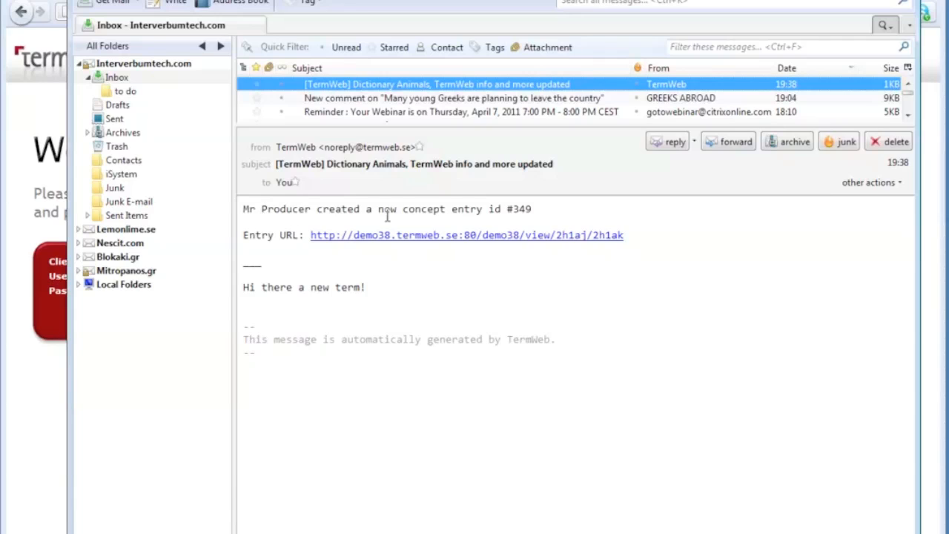
pyautogui.doubleClick(521, 212)
pyautogui.click(521, 211)
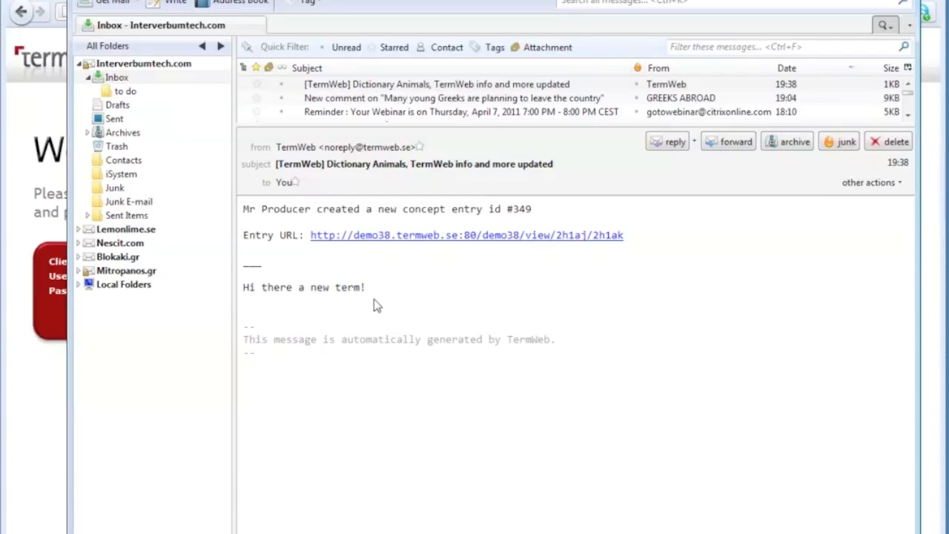
# - Follow the entry URL in the notification and log in to the admin client as the administrator user
pyautogui.click(478, 237)
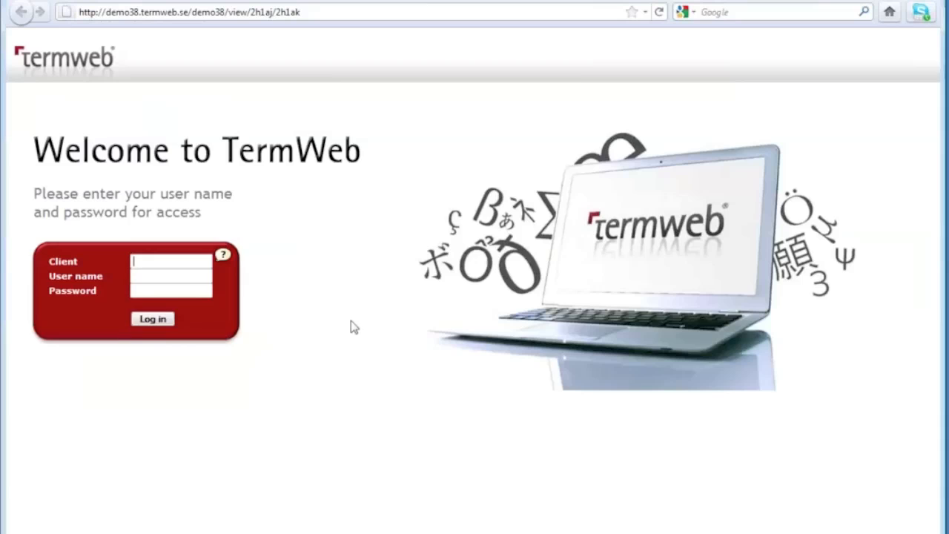
pyautogui.click(181, 276)
pyautogui.click(174, 276)
pyautogui.click(175, 276)
pyautogui.scroll(-2, 181, 358)
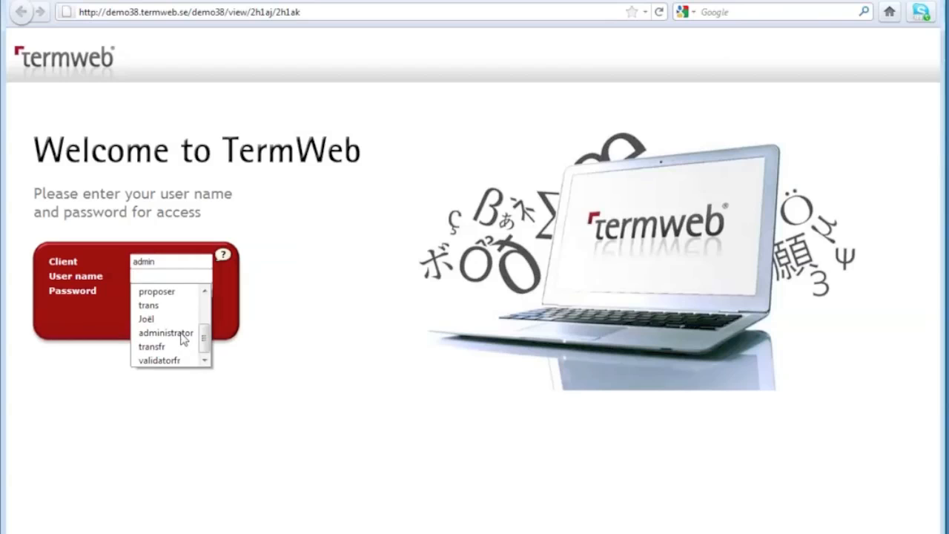
pyautogui.click(184, 333)
pyautogui.click(169, 319)
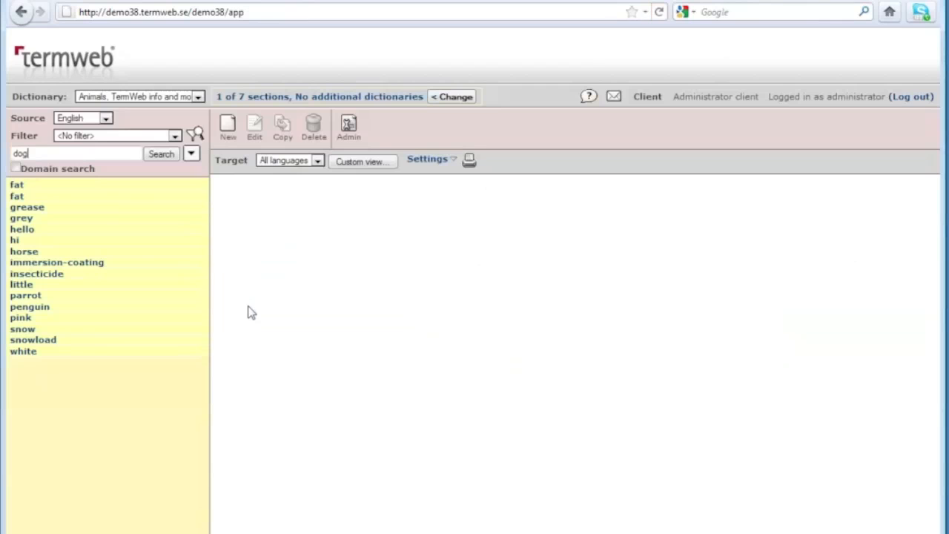
# - Extend the search for dog to all sections of the current dictionary and open the second dog entry
pyautogui.click(312, 97)
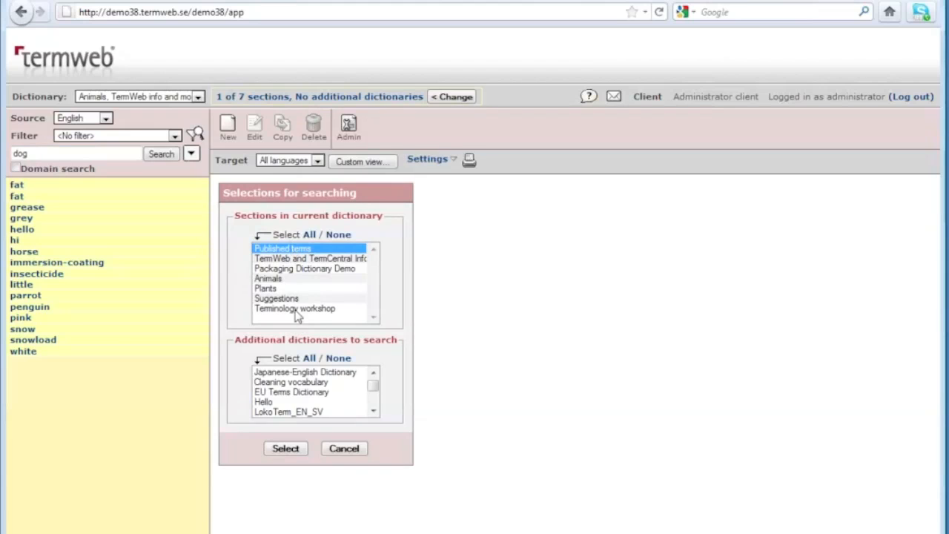
pyautogui.click(310, 234)
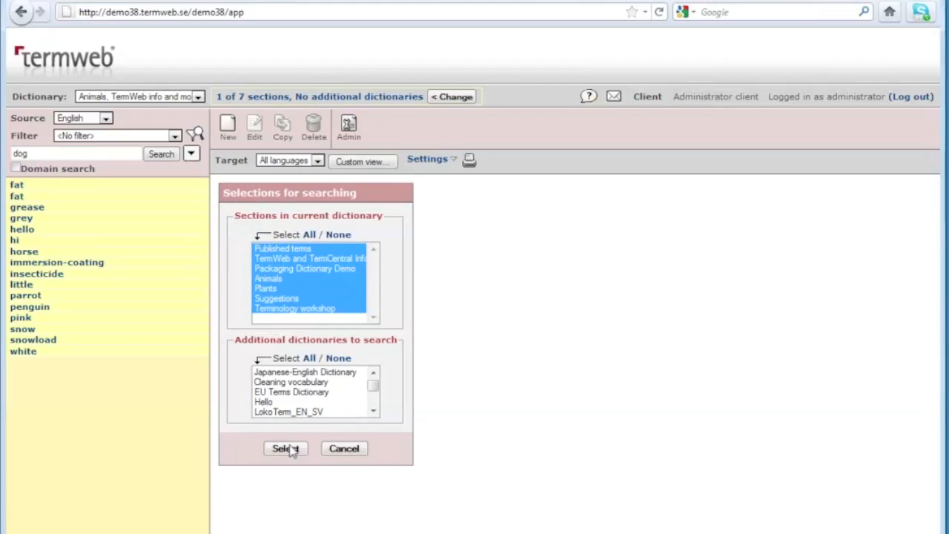
pyautogui.click(292, 447)
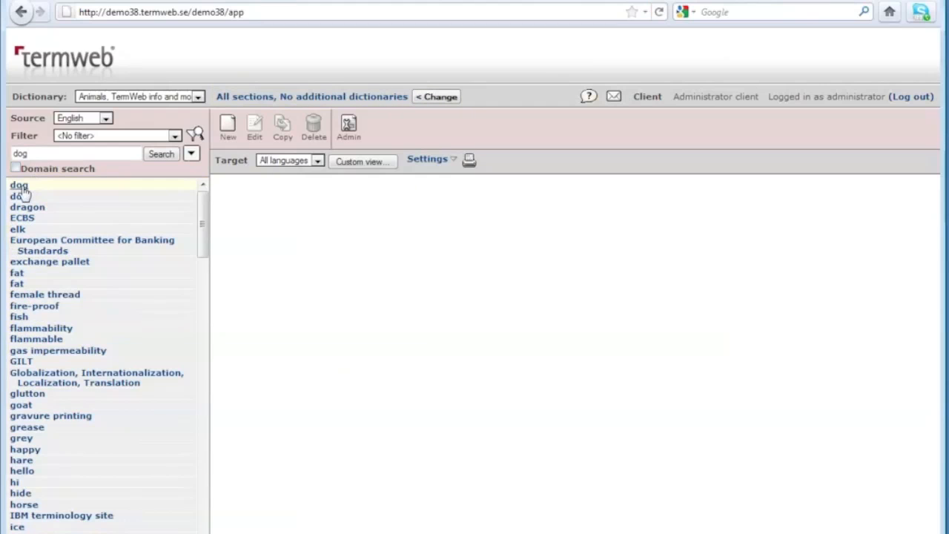
pyautogui.click(20, 195)
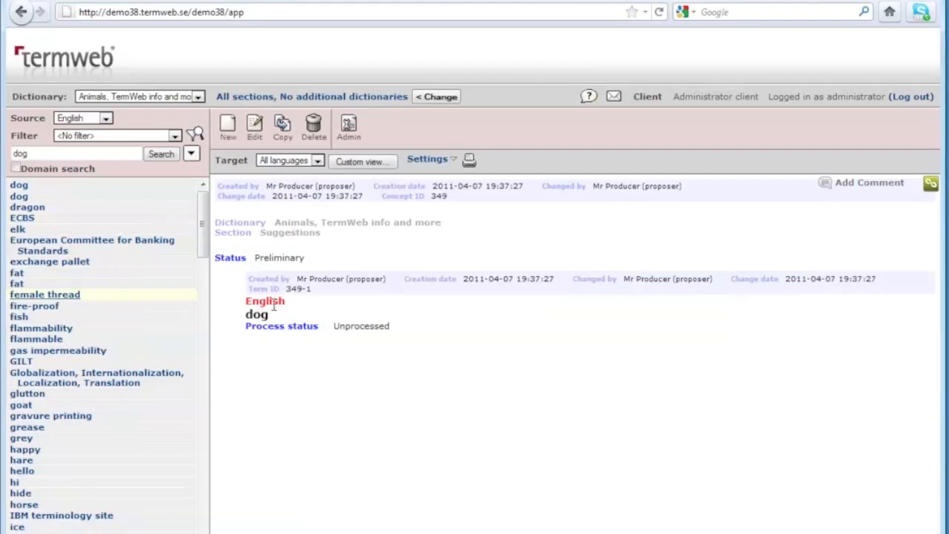